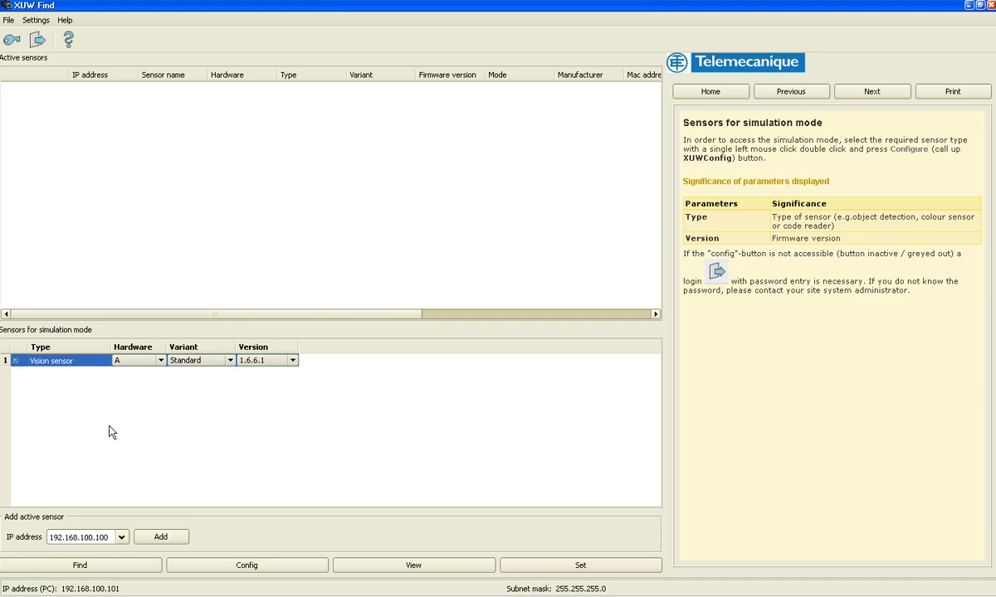
Open the simulation-mode Vision sensor from XUW Find into XUW Config's offline Job1
double_click(59, 366)
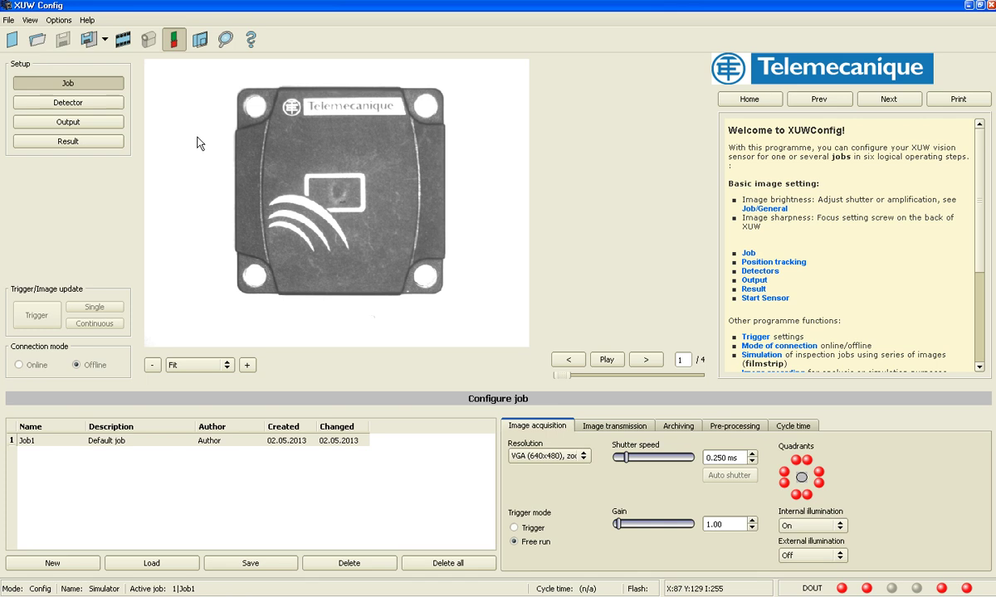
Bring up Filmstrip configuration showing the default Image1 through Image4
click(9, 22)
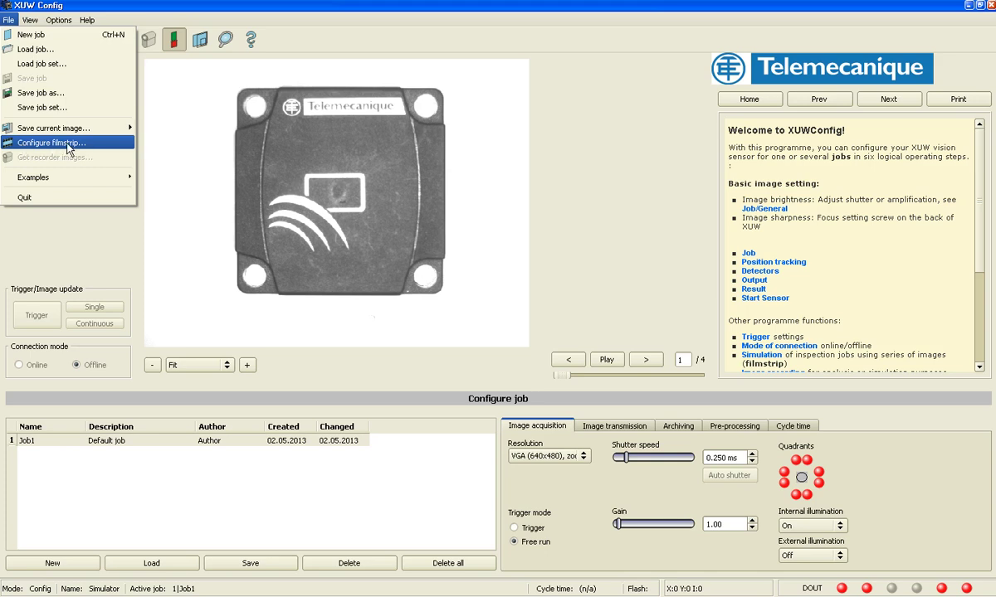
key(Escape)
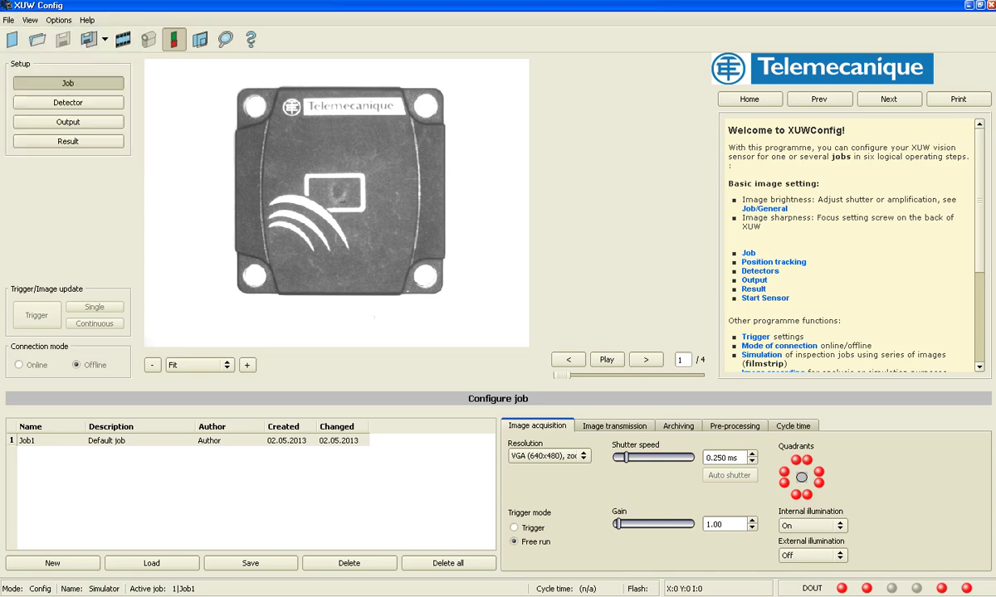
click(170, 42)
click(122, 40)
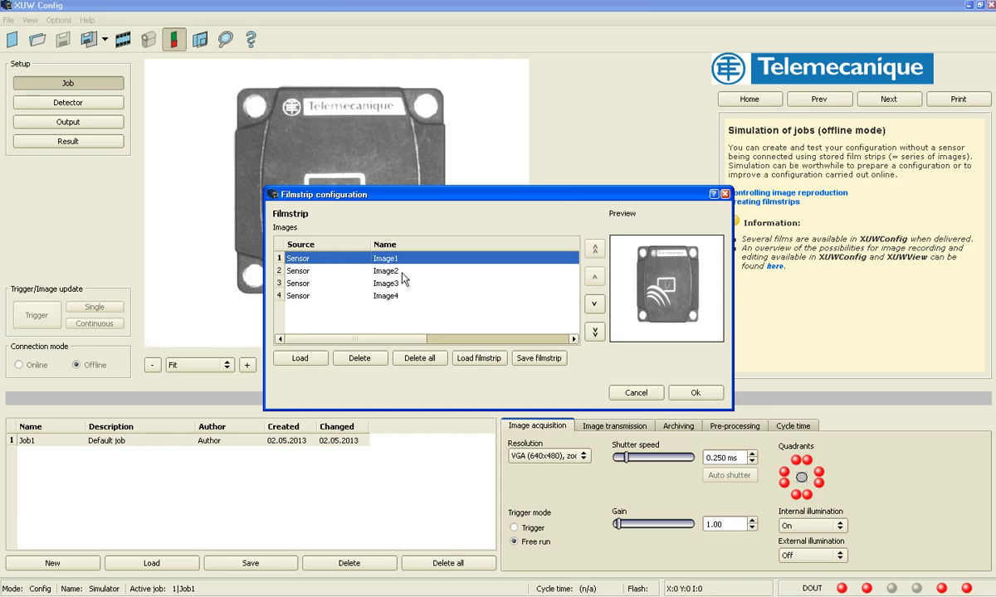
Delete all filmstrip images and load the 0 Deg, 90 Deg and Small Angle policeman bmps
click(419, 357)
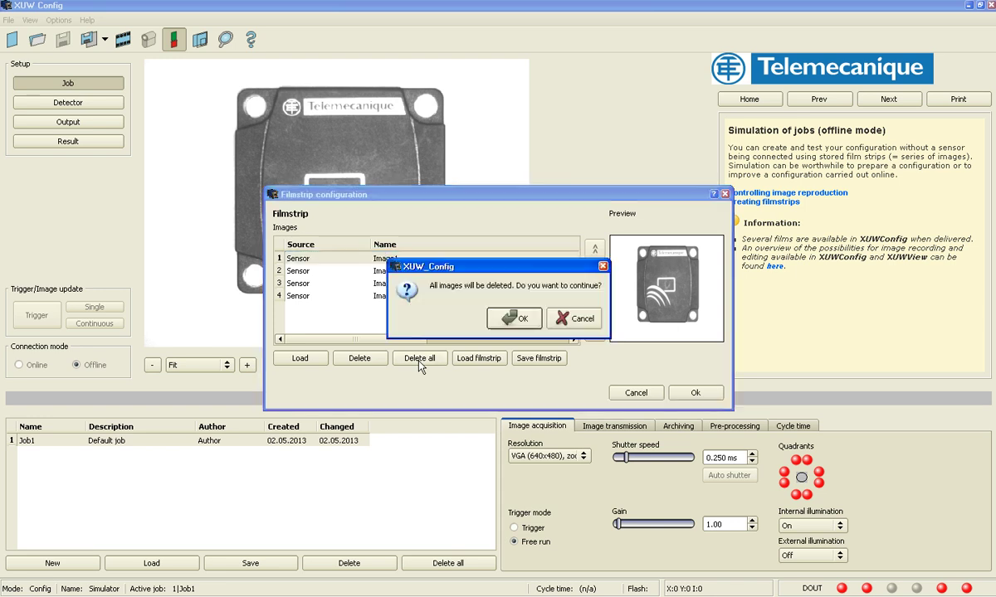
click(515, 319)
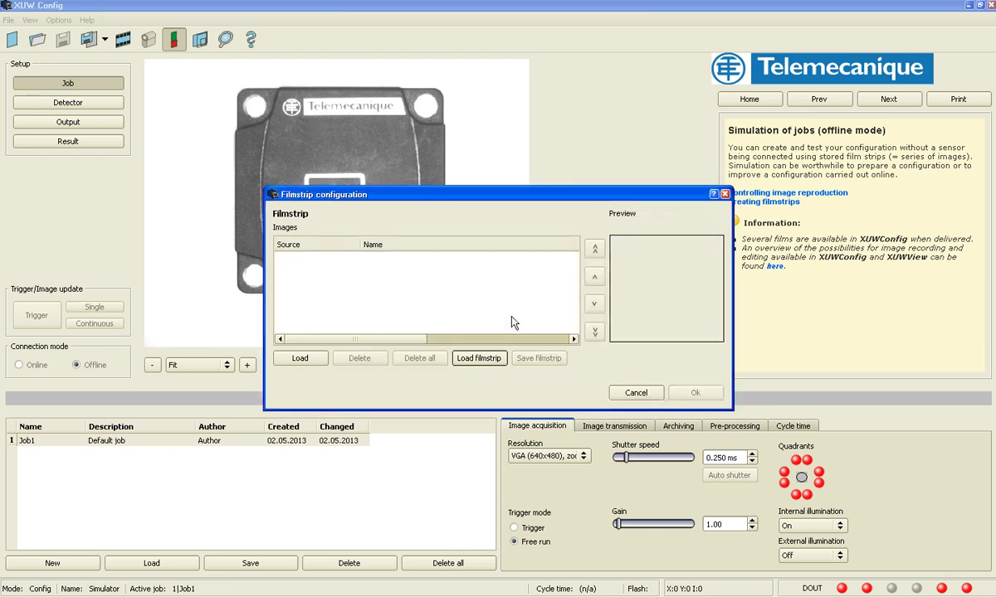
click(307, 362)
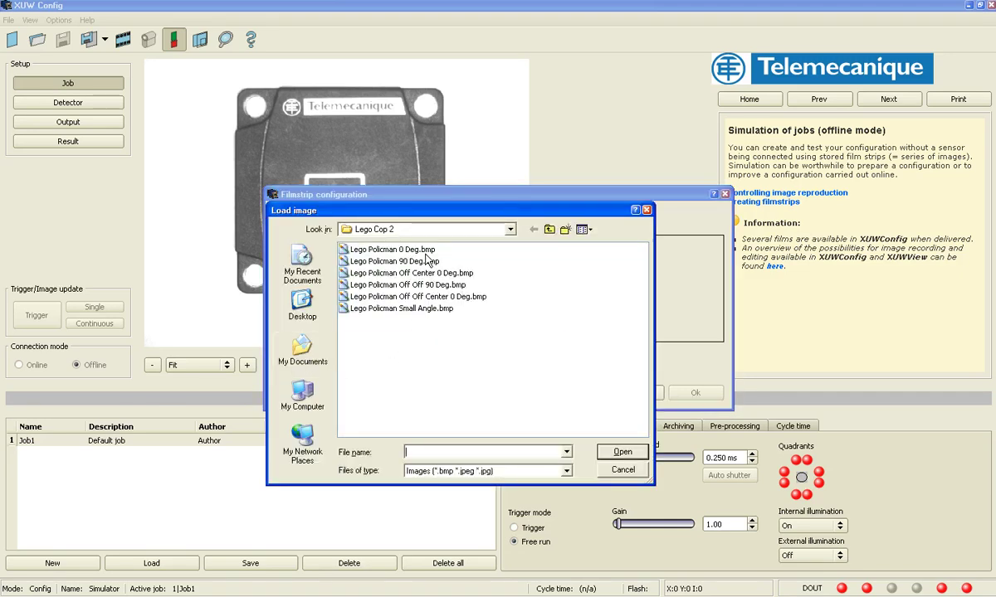
click(422, 310)
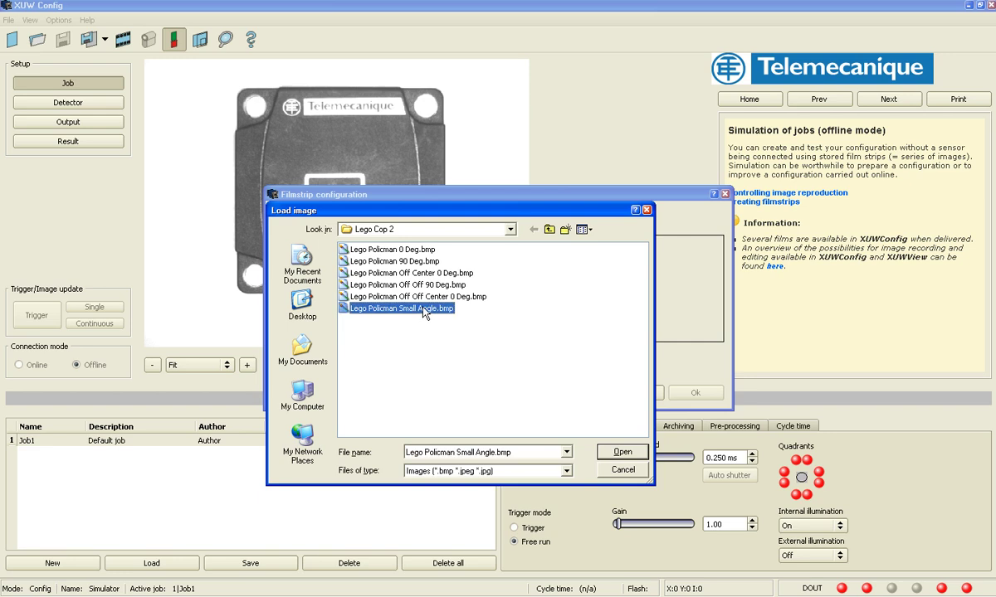
ctrl+click(392, 249)
ctrl+click(395, 261)
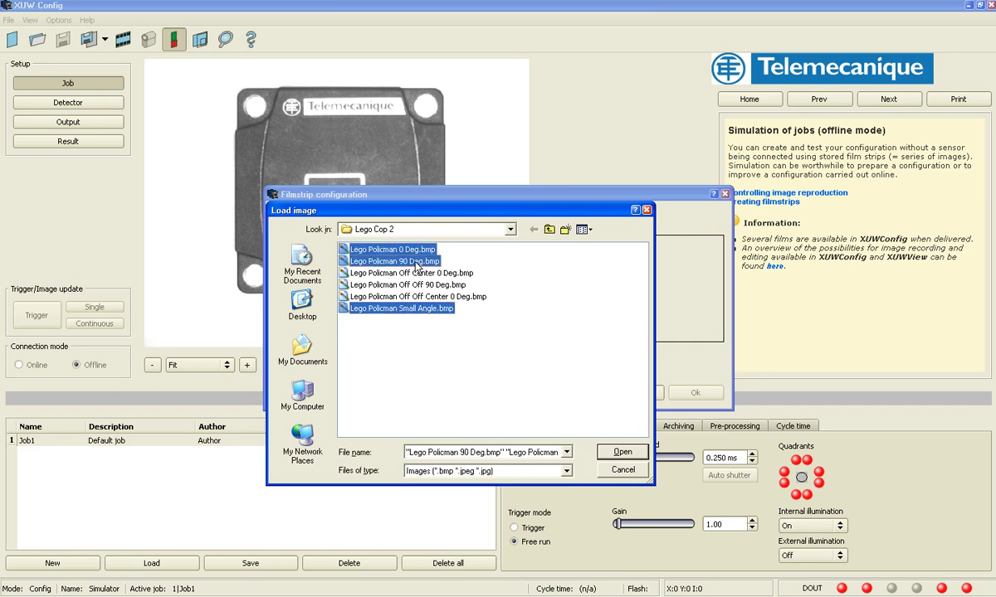
click(622, 452)
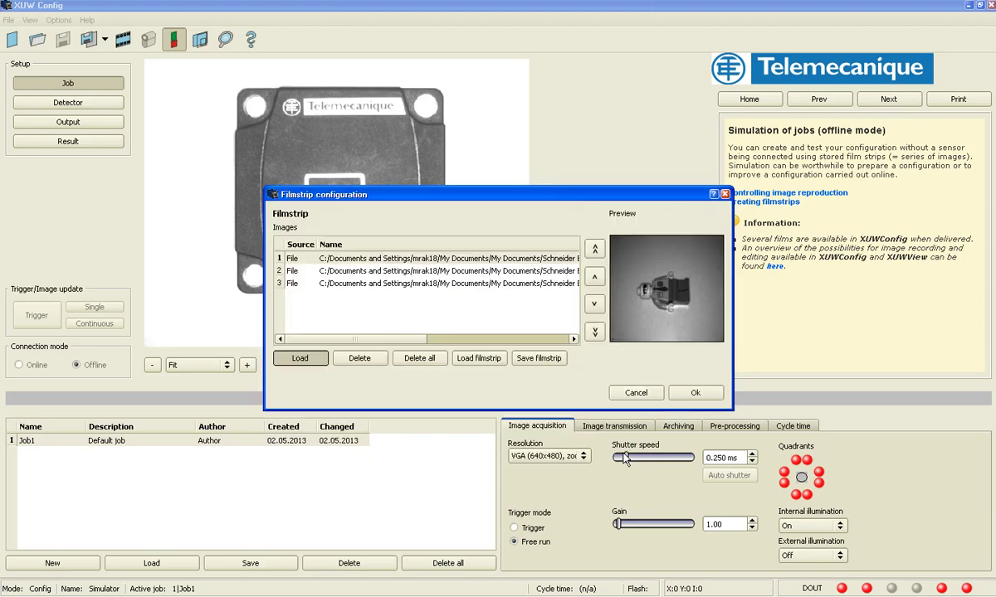
Reorder the filmstrip to 0 Deg, Small Angle, 90 Deg and accept it
click(546, 273)
click(540, 283)
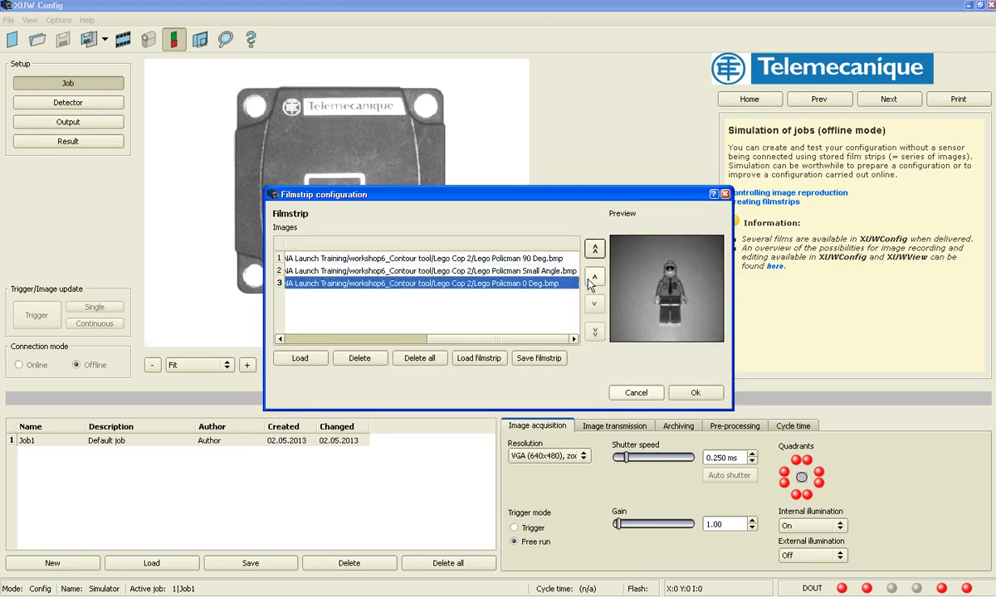
click(595, 278)
click(595, 277)
click(572, 284)
drag(581, 288, 549, 271)
click(693, 393)
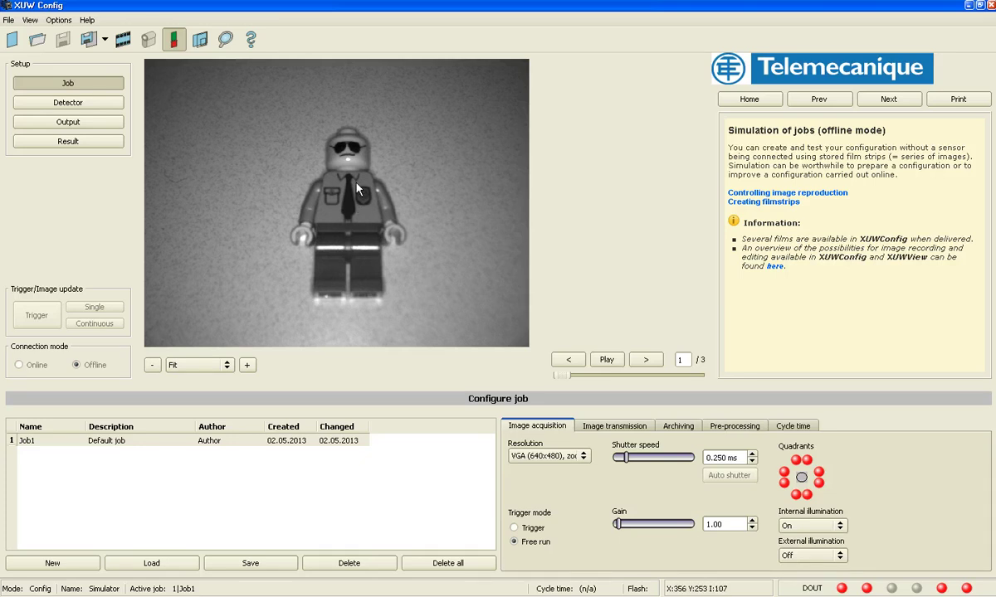
Add a new Contour detector, Detector1
click(115, 103)
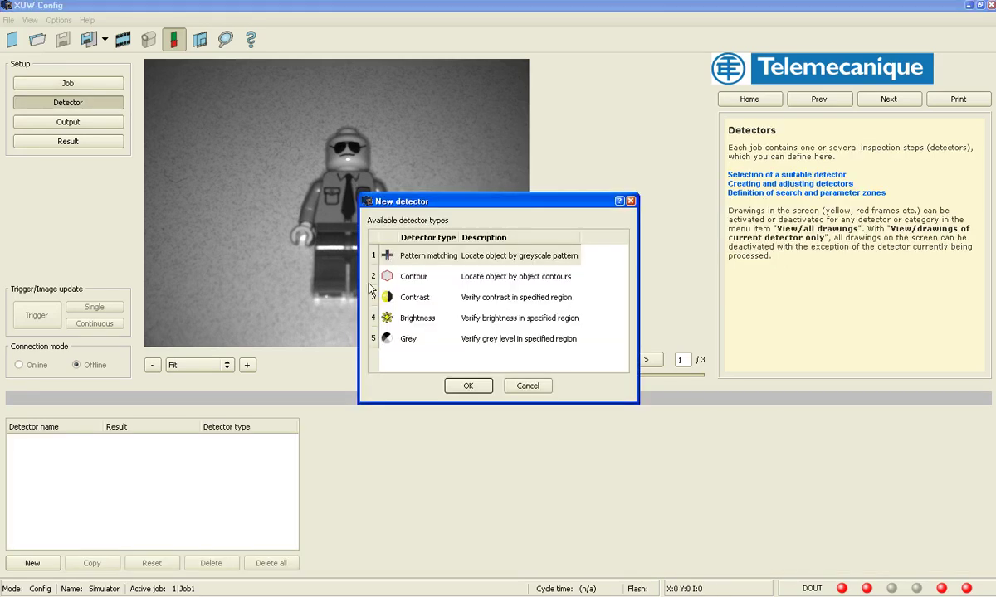
click(415, 276)
click(468, 385)
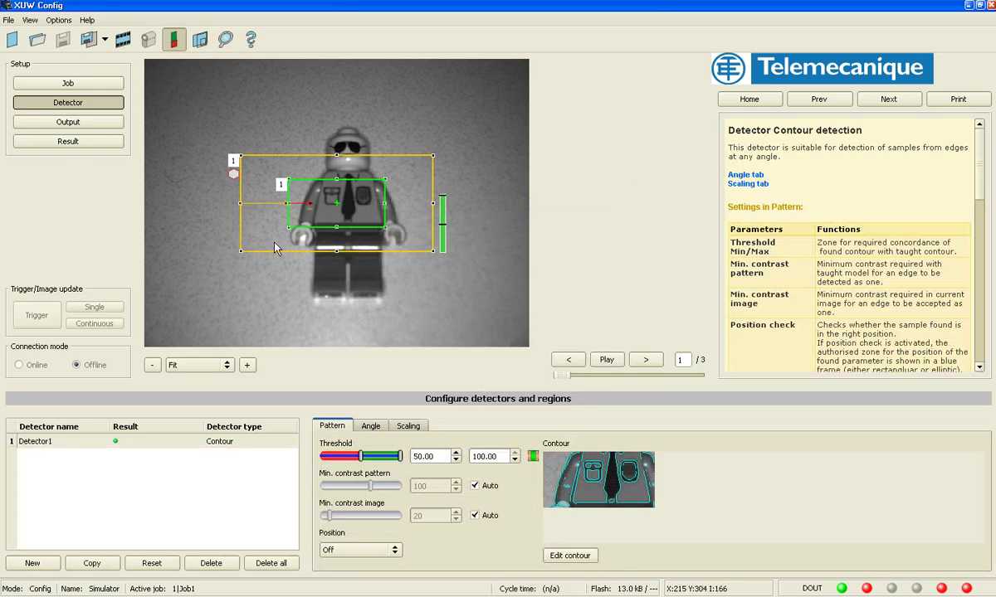
Enlarge Detector1's search zone over most of the image and shrink its pattern onto the tie
drag(288, 266, 165, 329)
drag(431, 159, 504, 86)
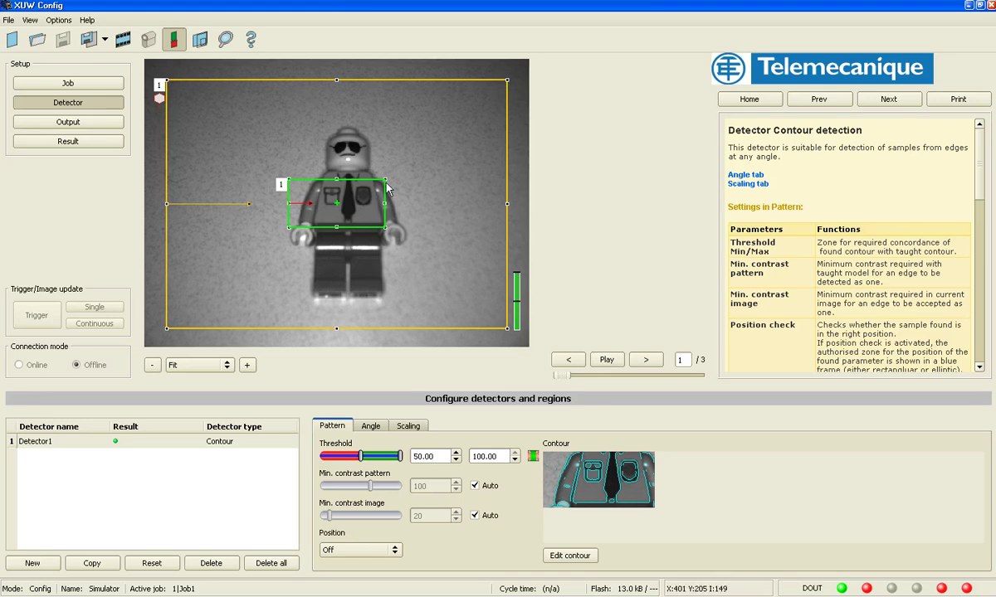
drag(385, 177, 361, 174)
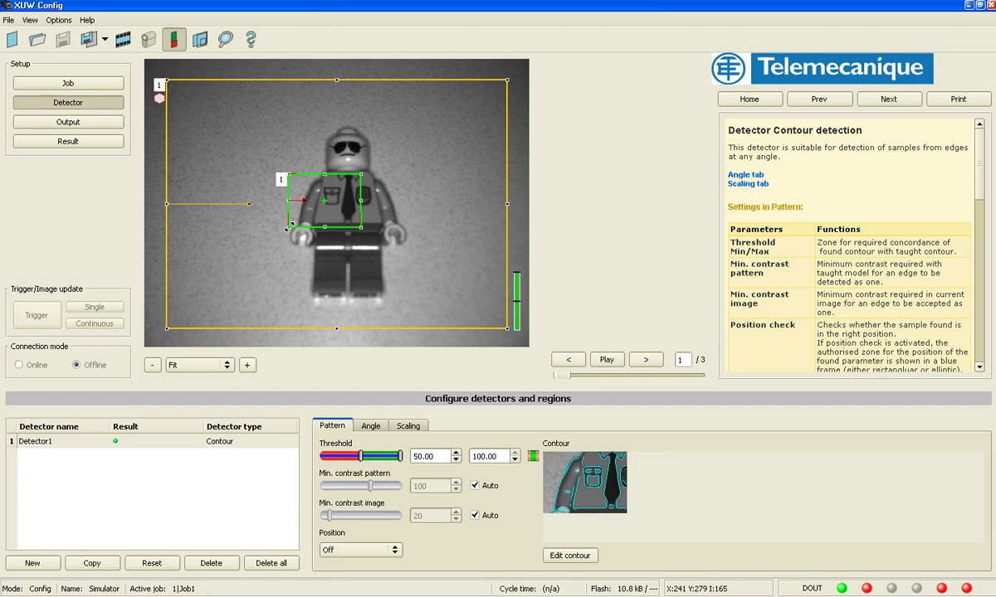
drag(287, 227, 359, 220)
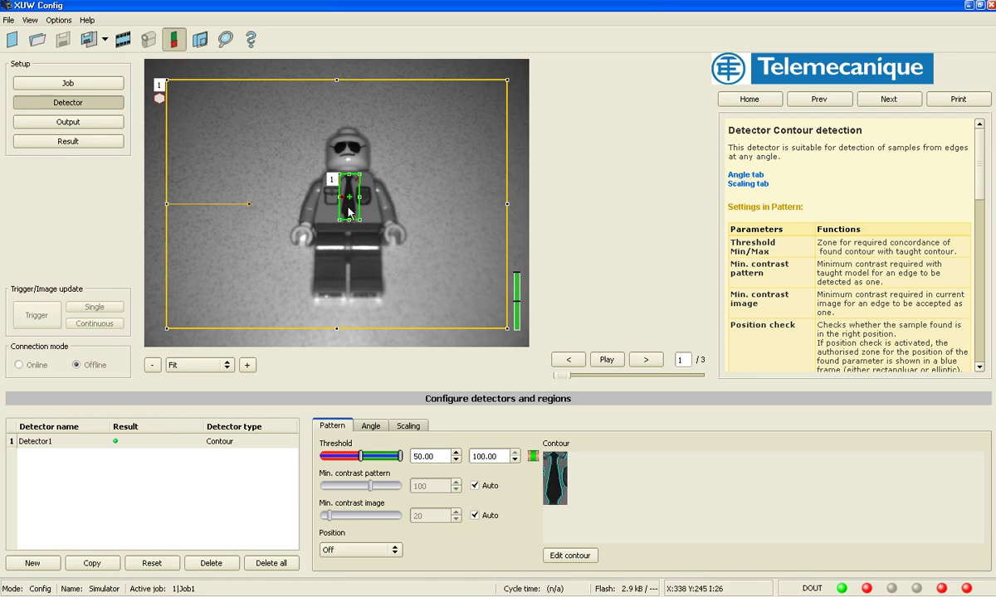
Test images 1/3 through 3/3: Detector1 passes 0 Deg at 99.8 but fails 90 Deg
click(69, 143)
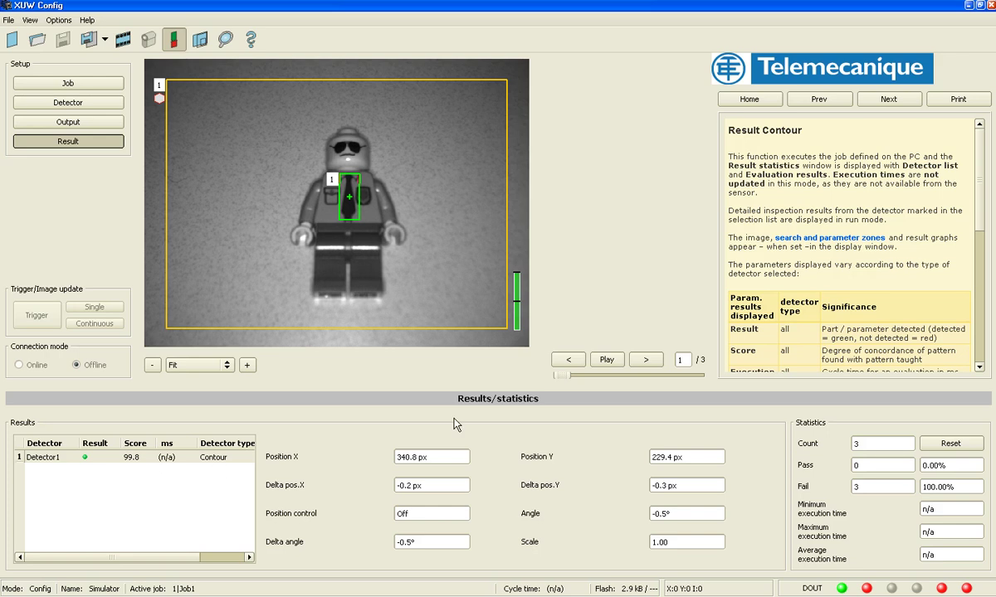
click(646, 360)
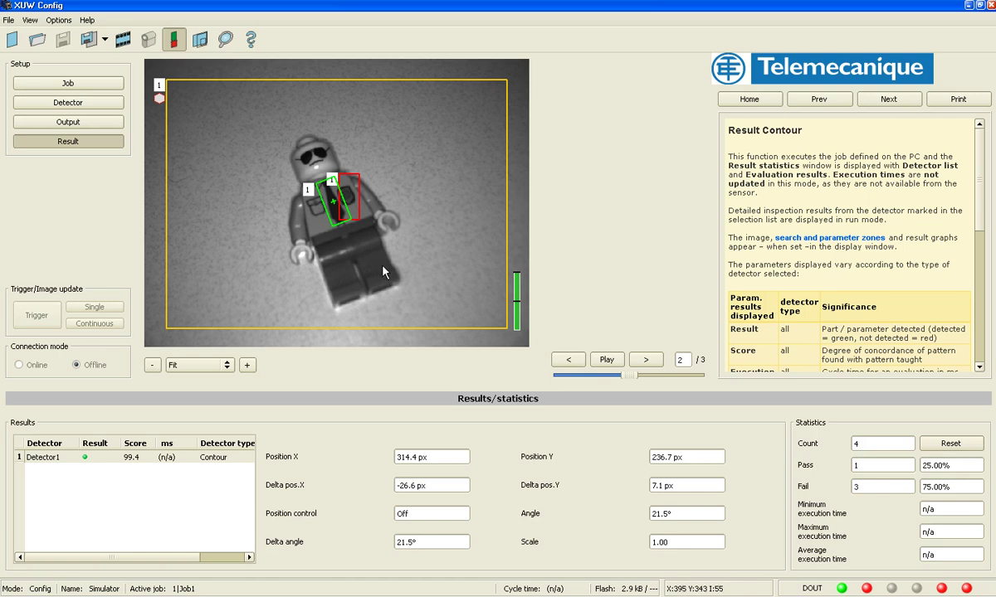
click(643, 361)
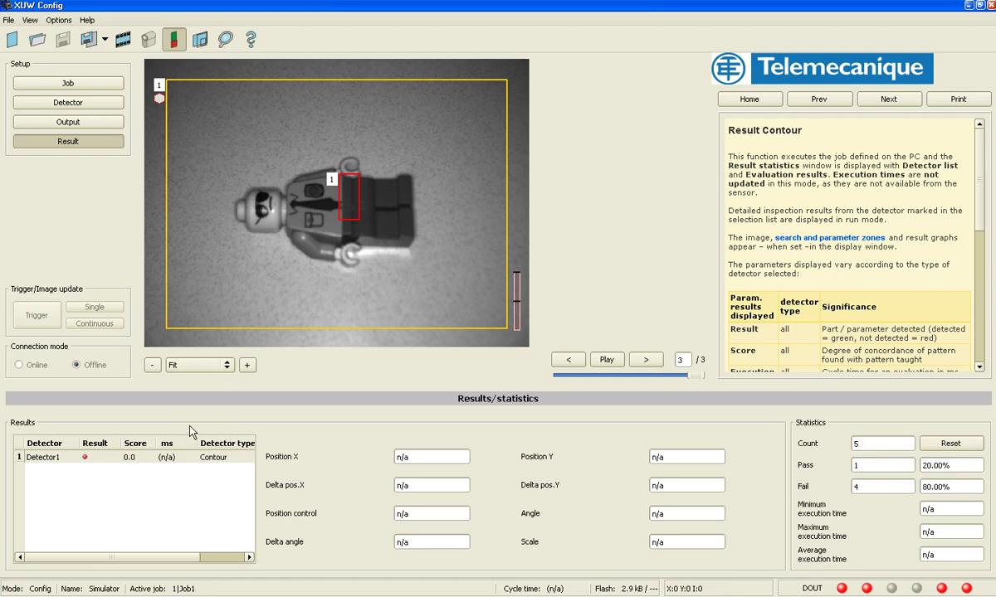
click(639, 361)
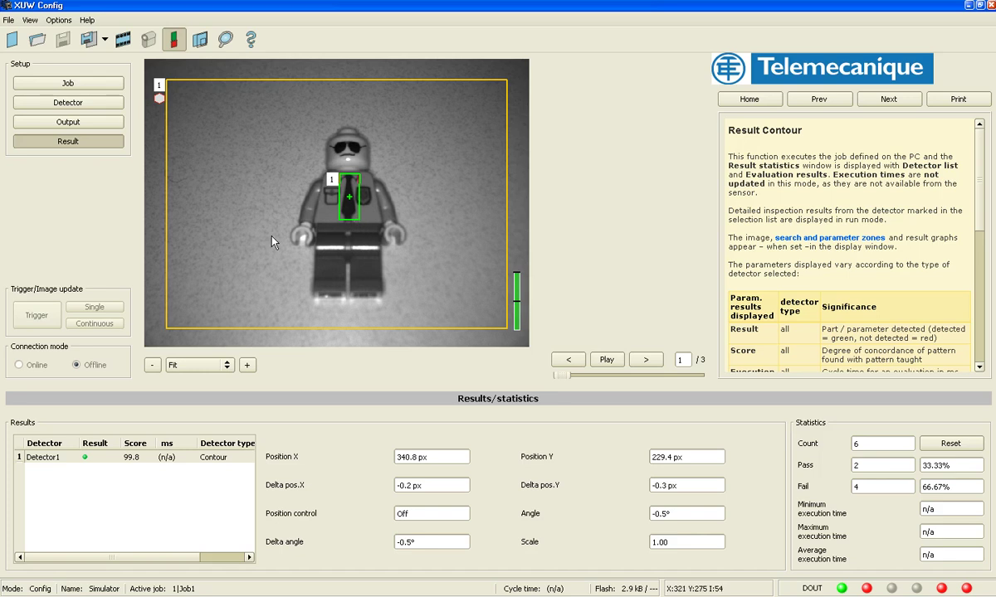
click(83, 105)
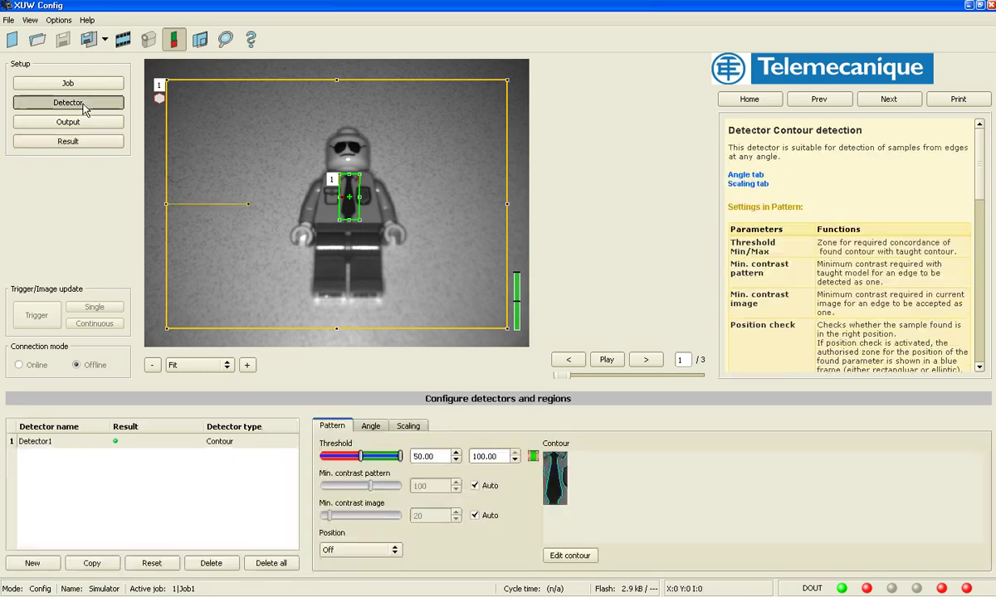
Set Detector1's angle range to -180° to 180° and view the results again
click(371, 427)
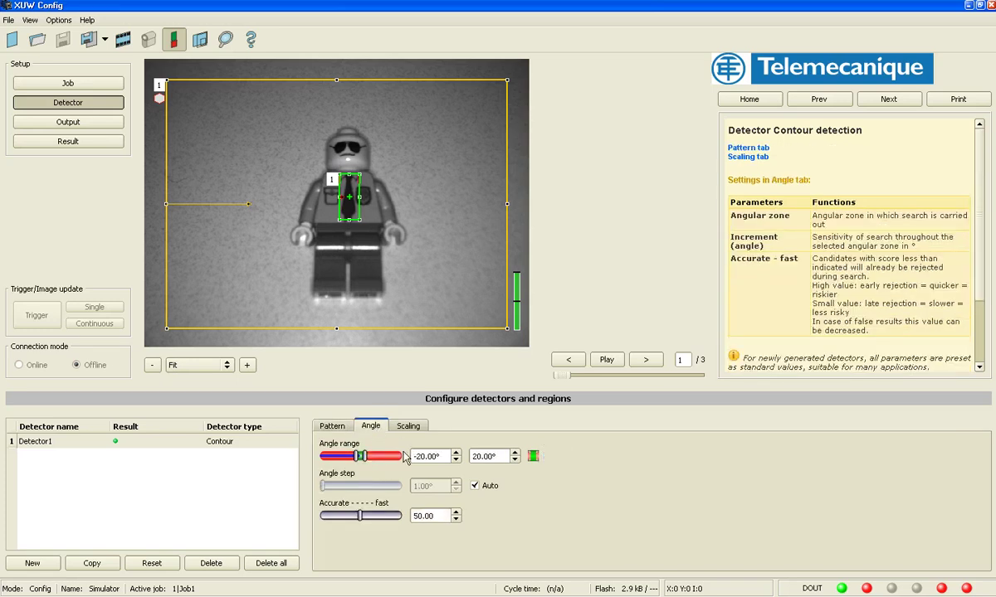
click(441, 456)
drag(440, 457, 406, 464)
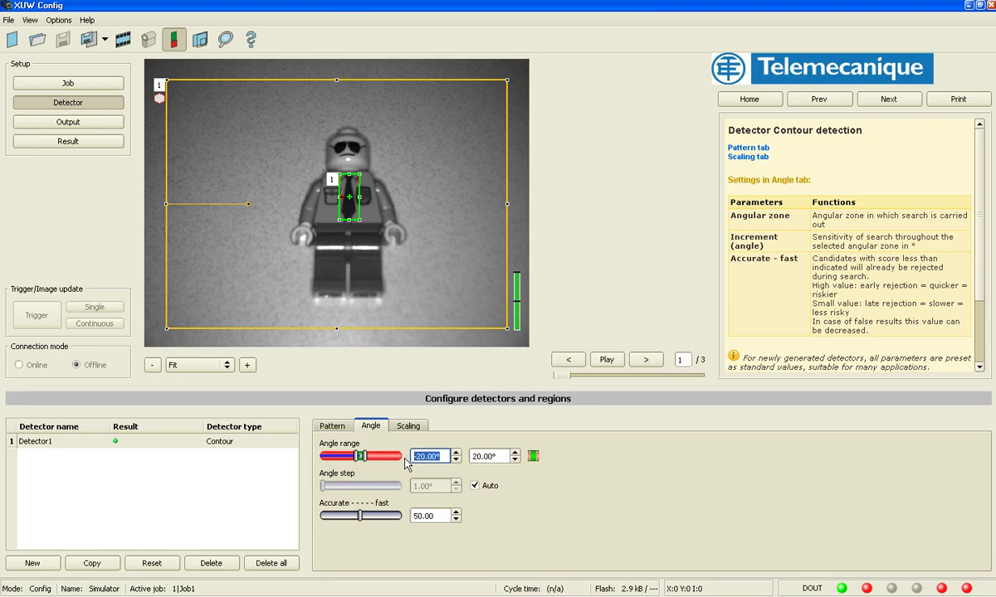
text(-)
drag(495, 456, 463, 462)
text(18)
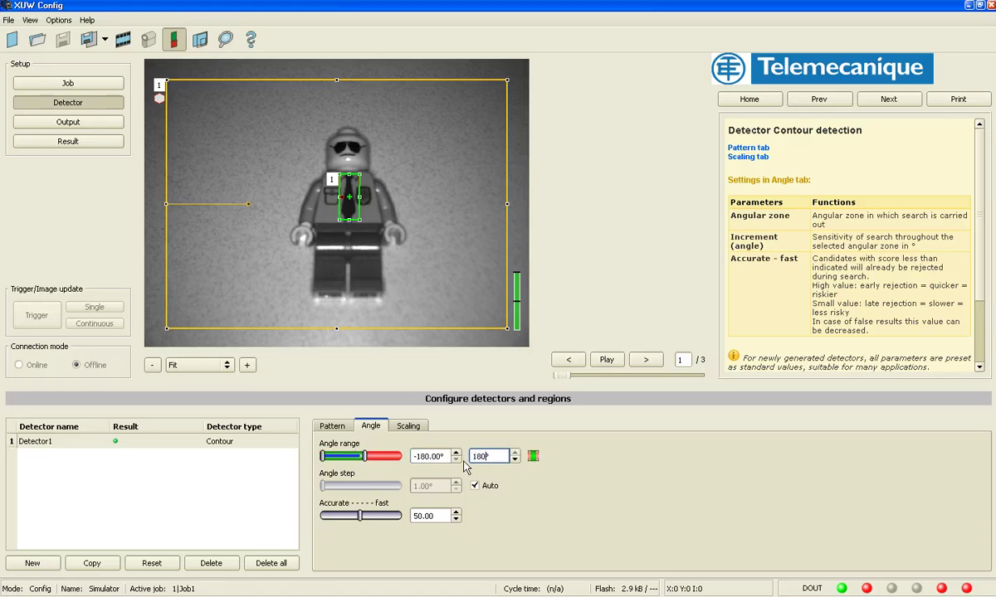
text(0)
click(332, 425)
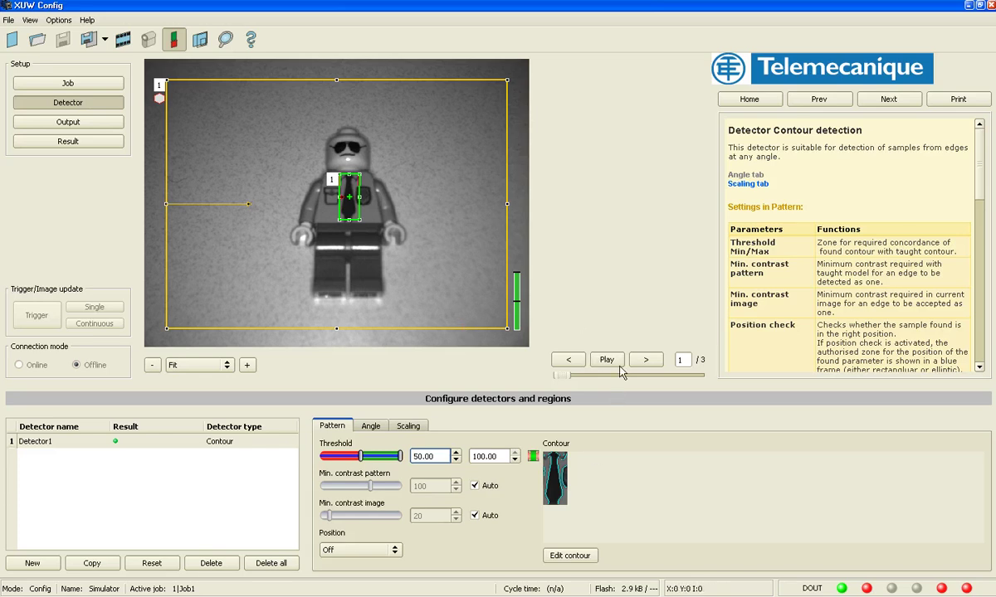
click(43, 145)
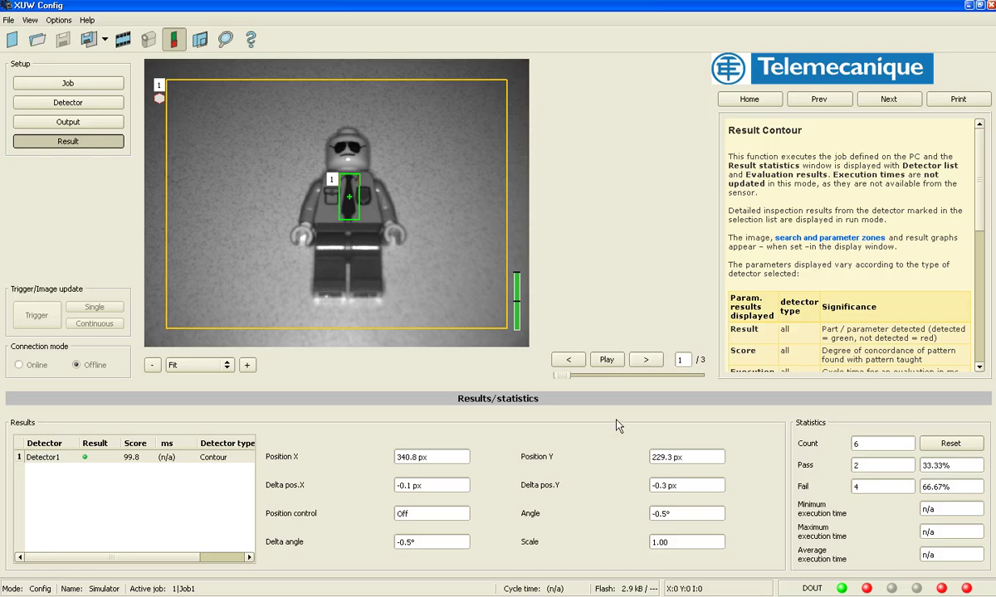
Step through all three images, confirming passes including 90 Deg at 93.8
click(646, 362)
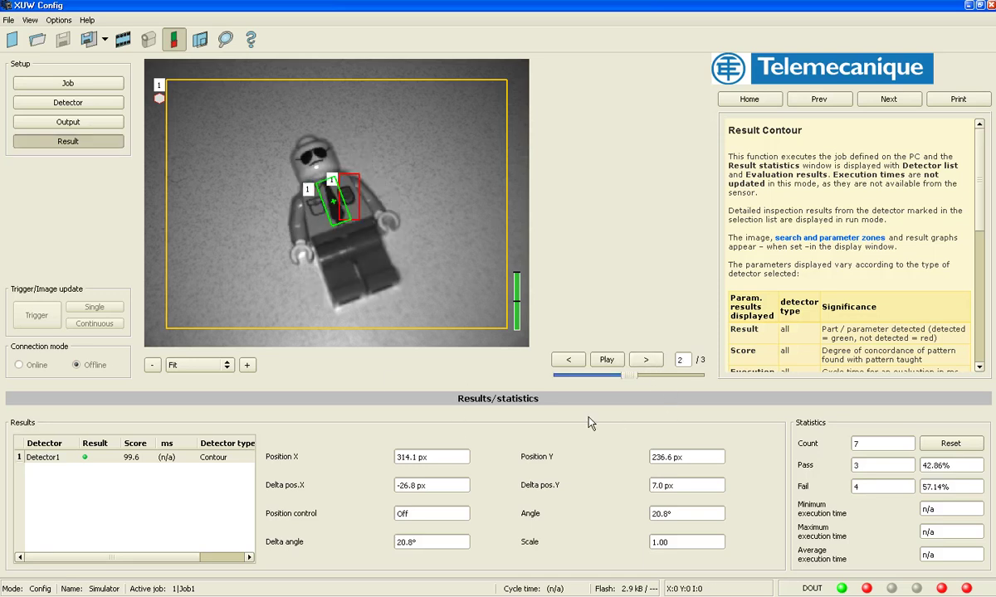
click(646, 362)
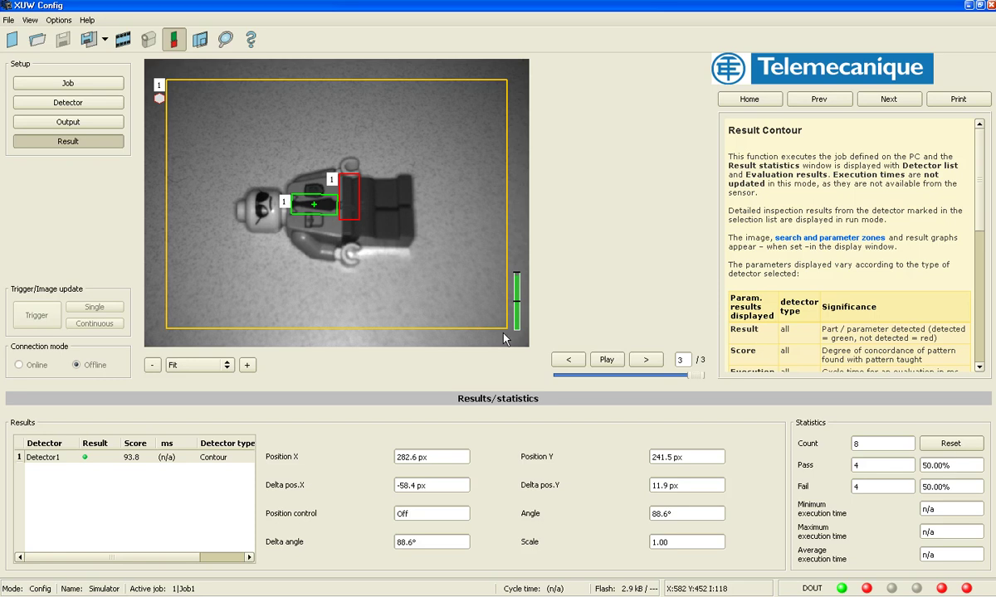
click(645, 359)
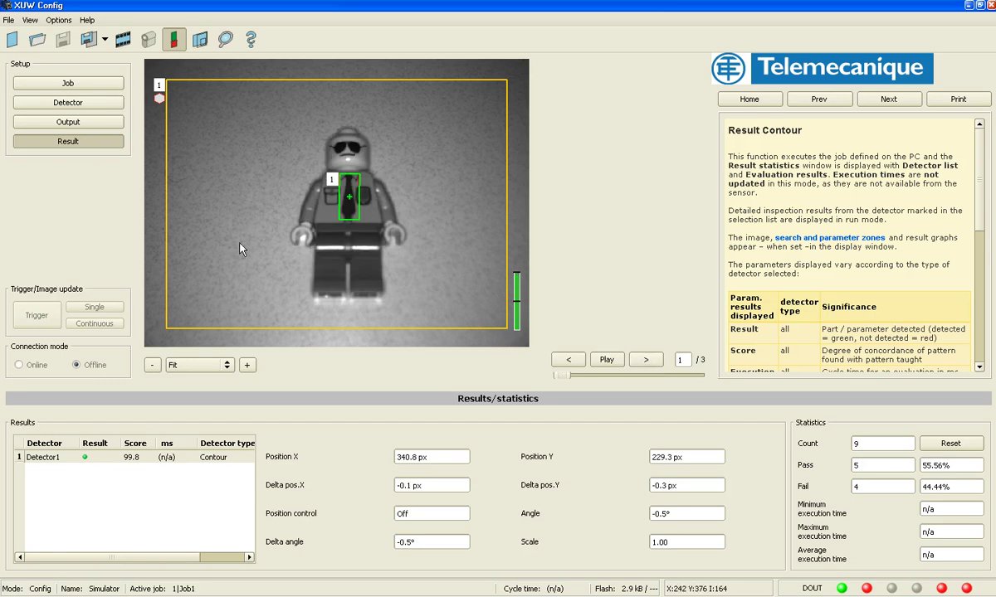
click(75, 100)
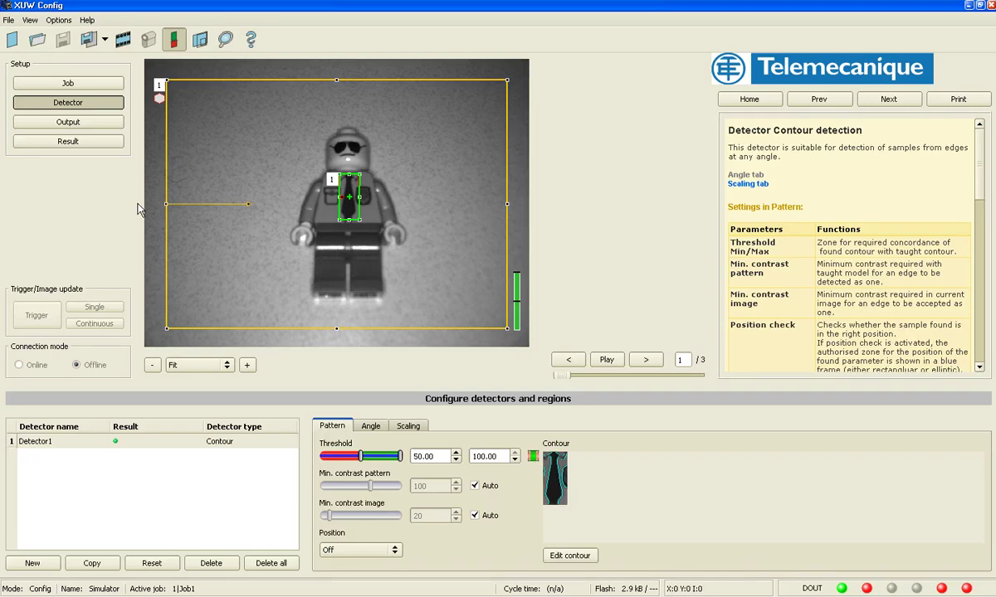
Add a second Contour detector, Detector2
click(80, 100)
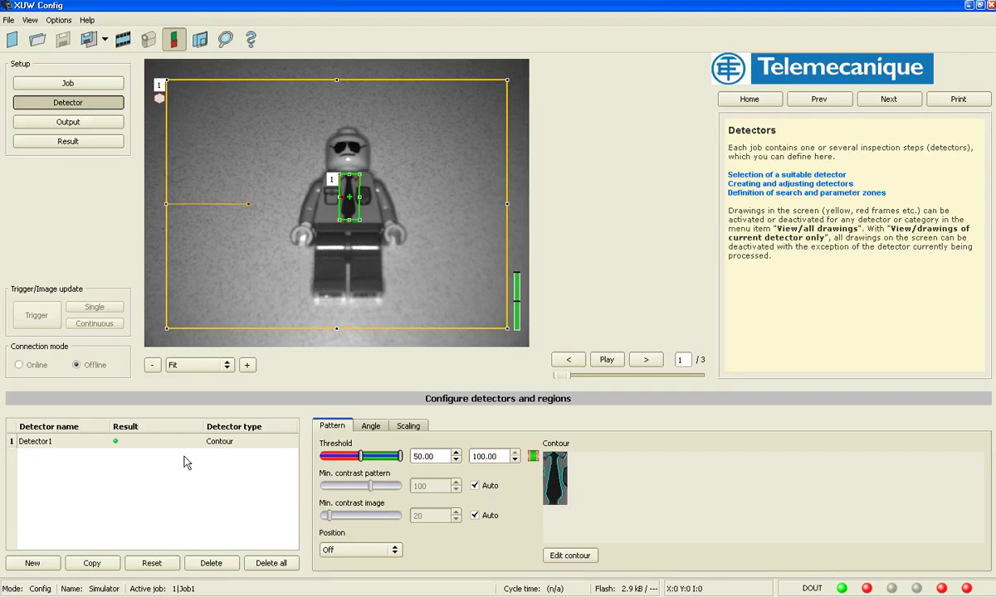
click(33, 564)
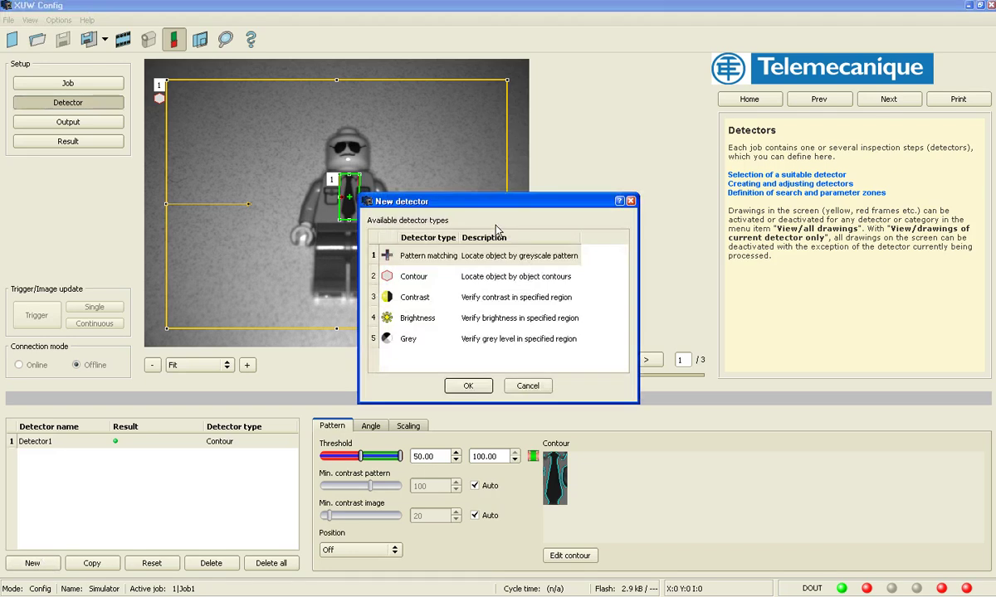
click(405, 275)
click(467, 385)
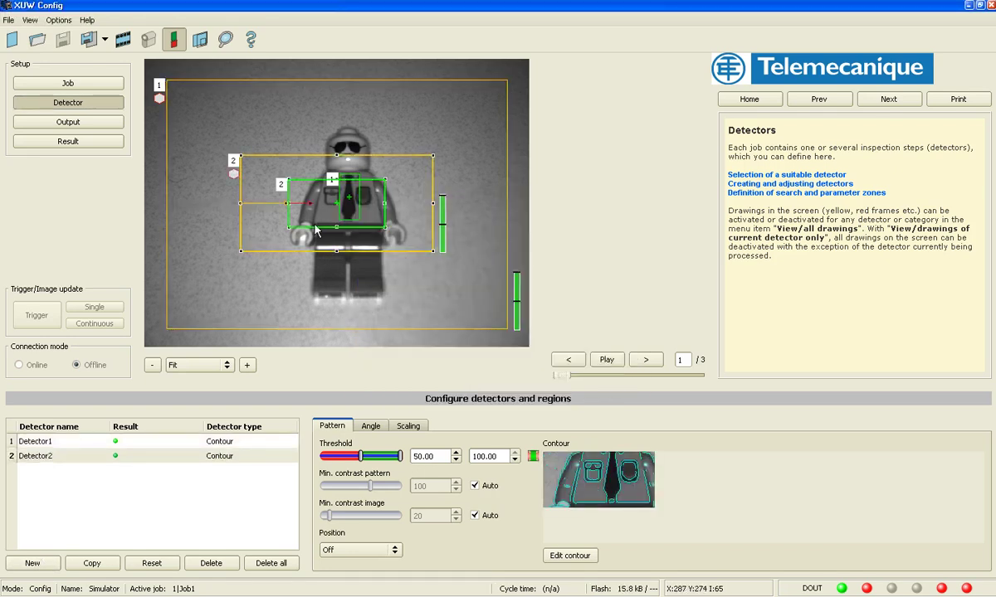
Stretch Detector2's search zone over the whole image and fit its pattern box around the pants
drag(241, 250, 166, 326)
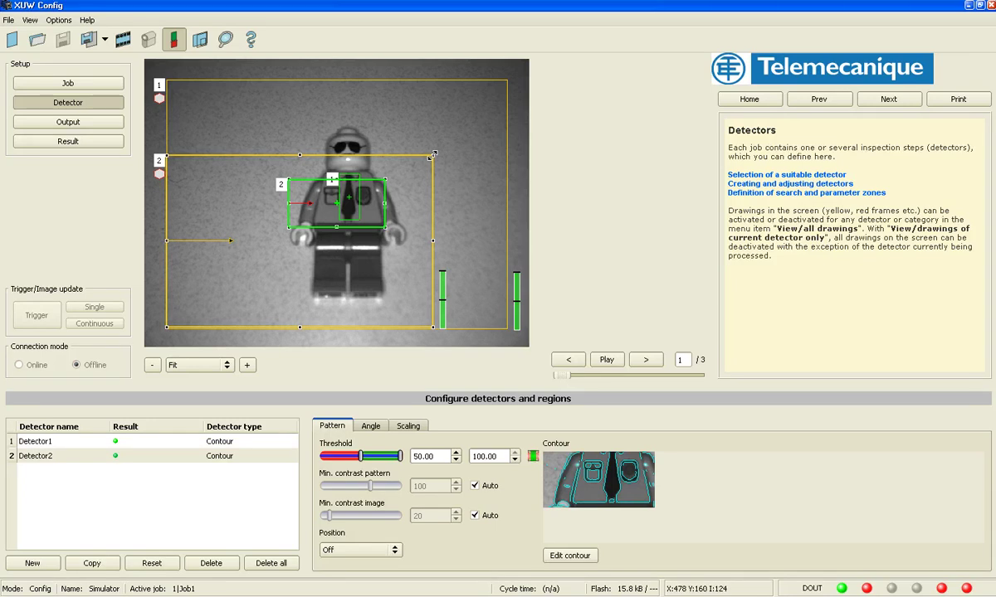
drag(431, 154, 514, 82)
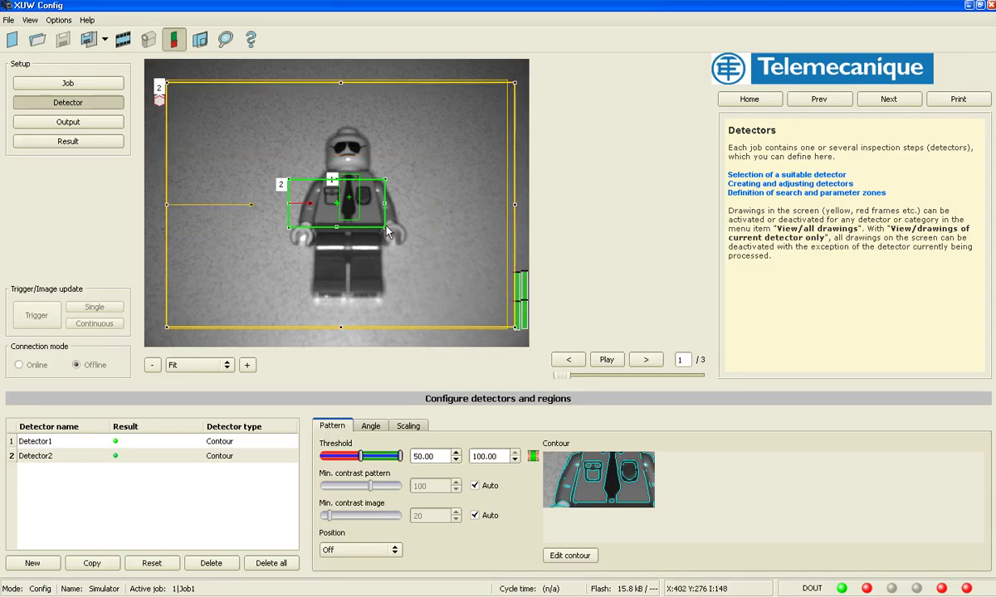
drag(288, 241, 388, 305)
drag(285, 177, 308, 229)
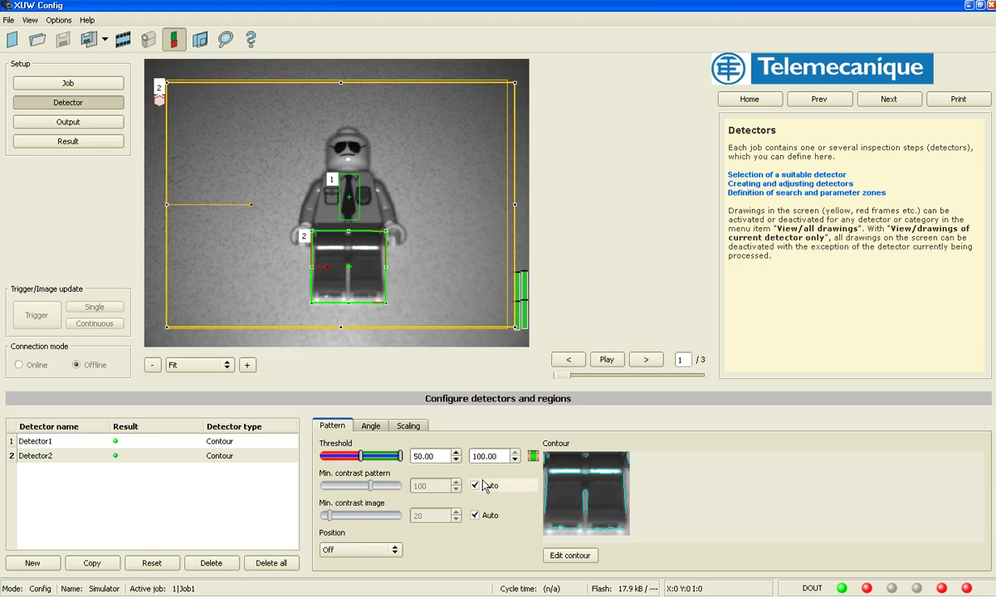
Give Detector2 an angle range of -180° to 180°, matching Detector1
click(371, 425)
drag(442, 457, 408, 462)
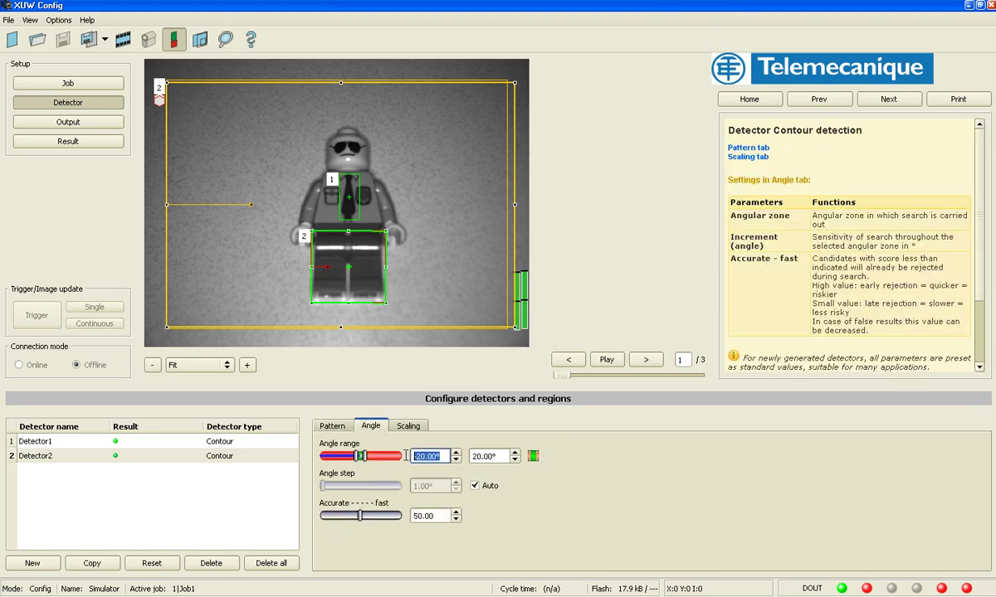
text(-180)
key(Tab)
text(1)
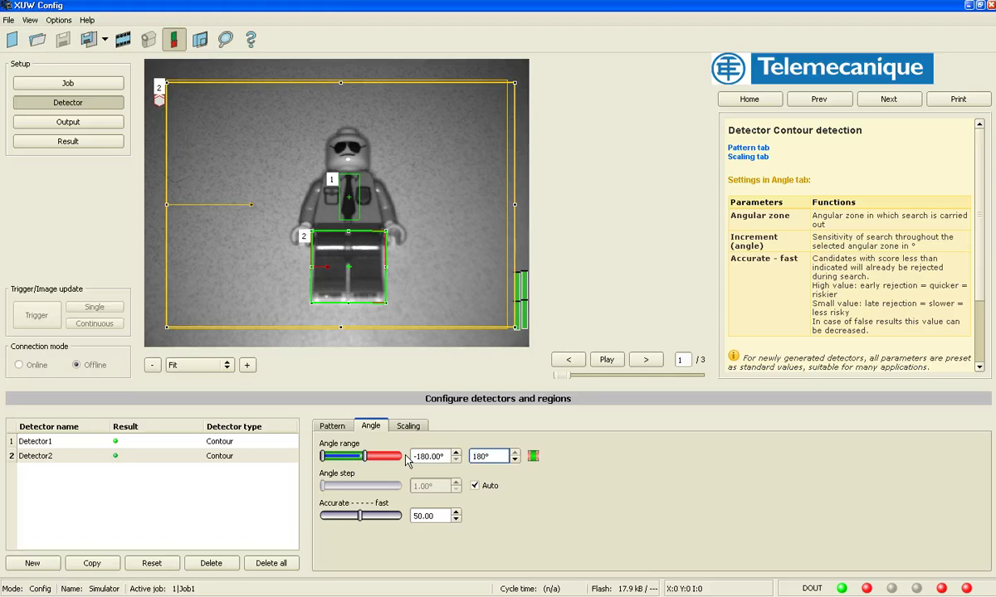
text(80)
key(Return)
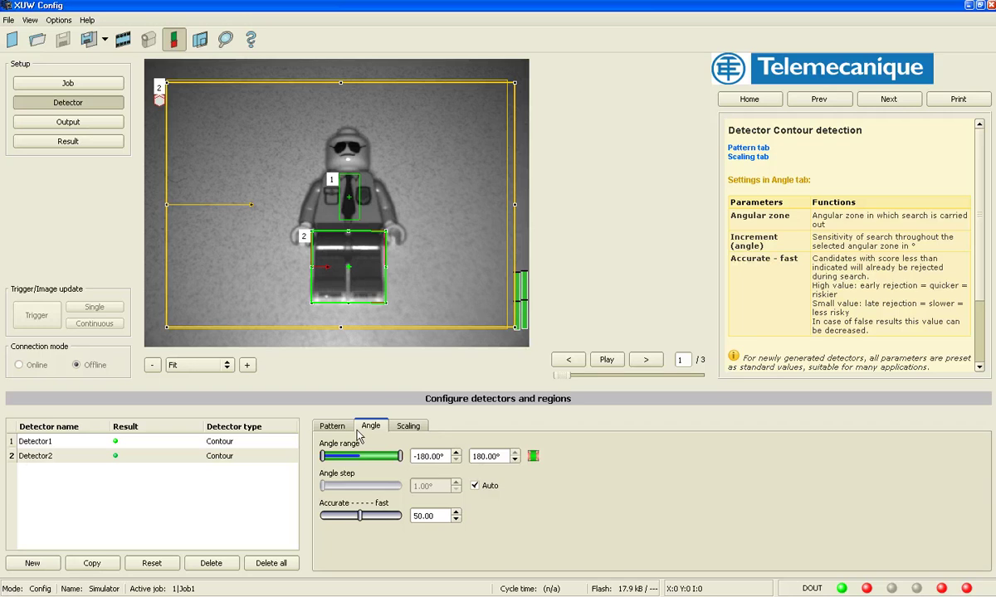
click(332, 426)
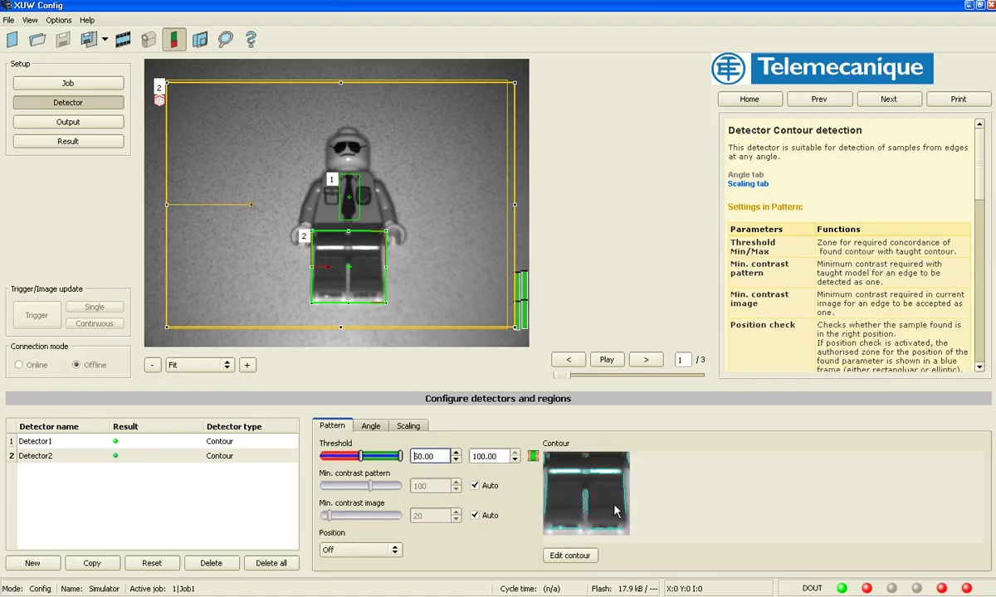
Zoom into Detector2's contour region and remove the bright belt strip pixels
click(572, 556)
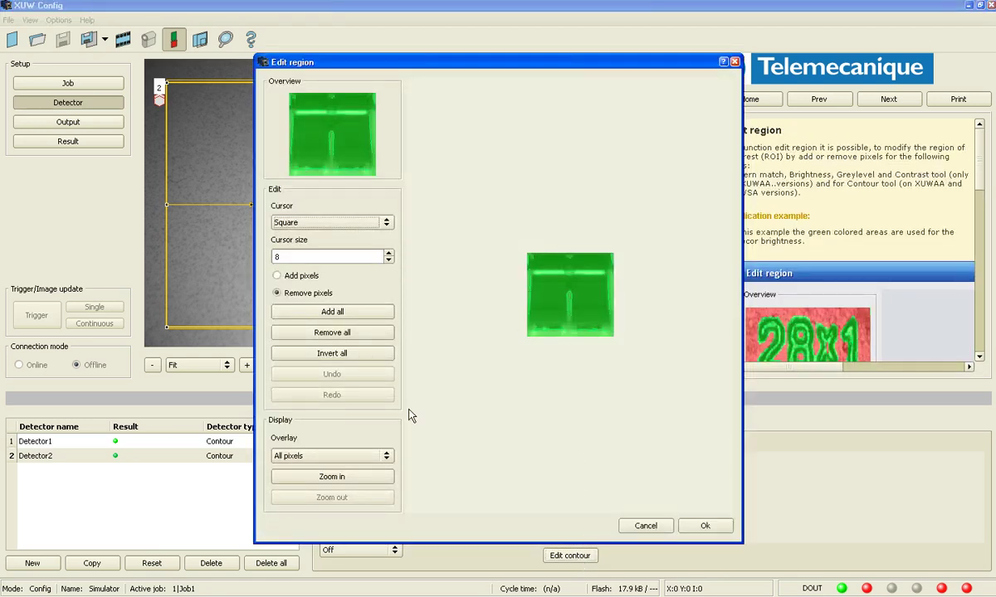
click(350, 477)
click(349, 478)
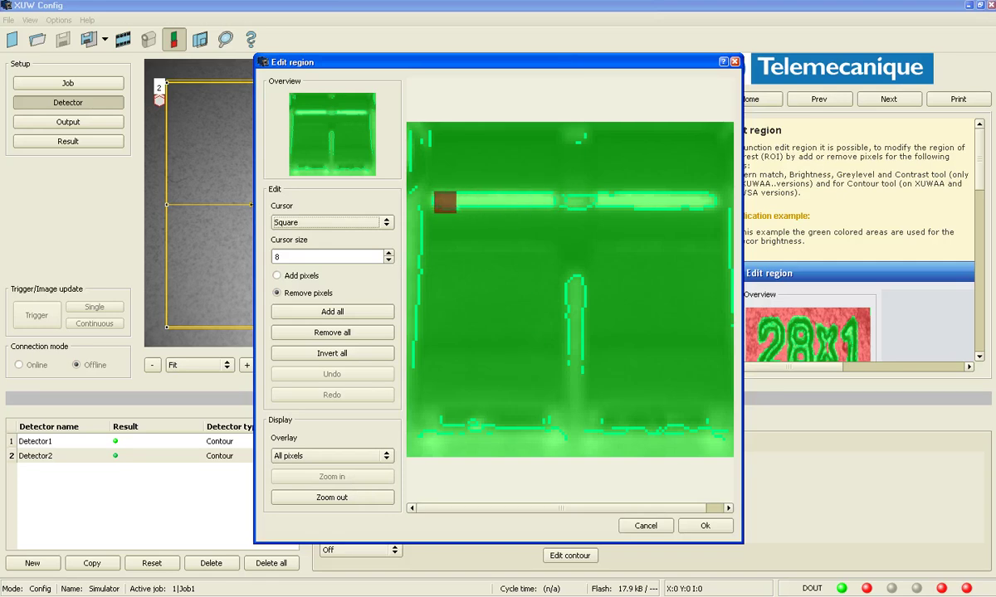
mouse_move(442, 201)
mouse_down()
mouse_move(708, 200)
mouse_move(643, 187)
mouse_up()
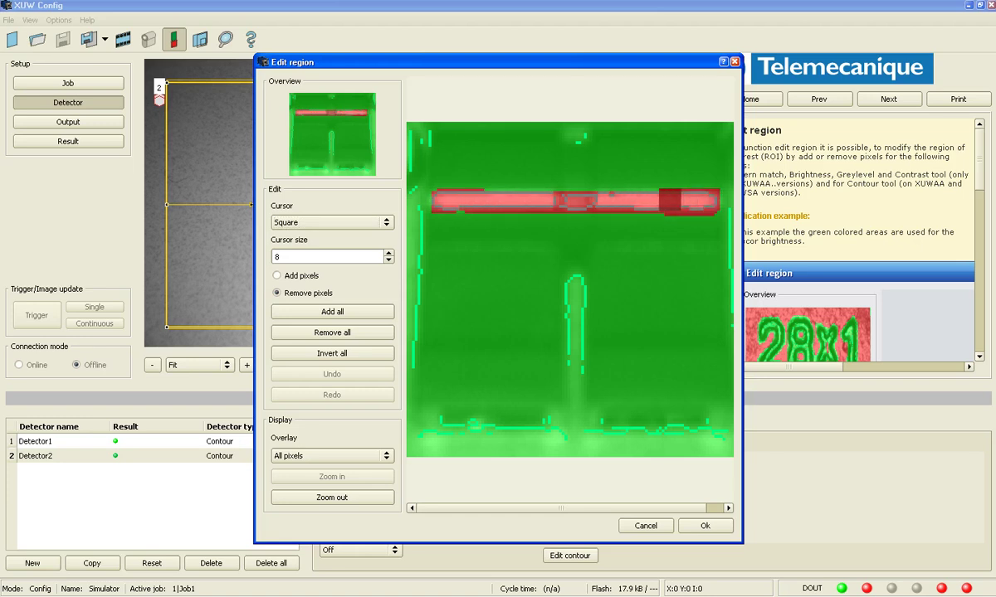
click(704, 527)
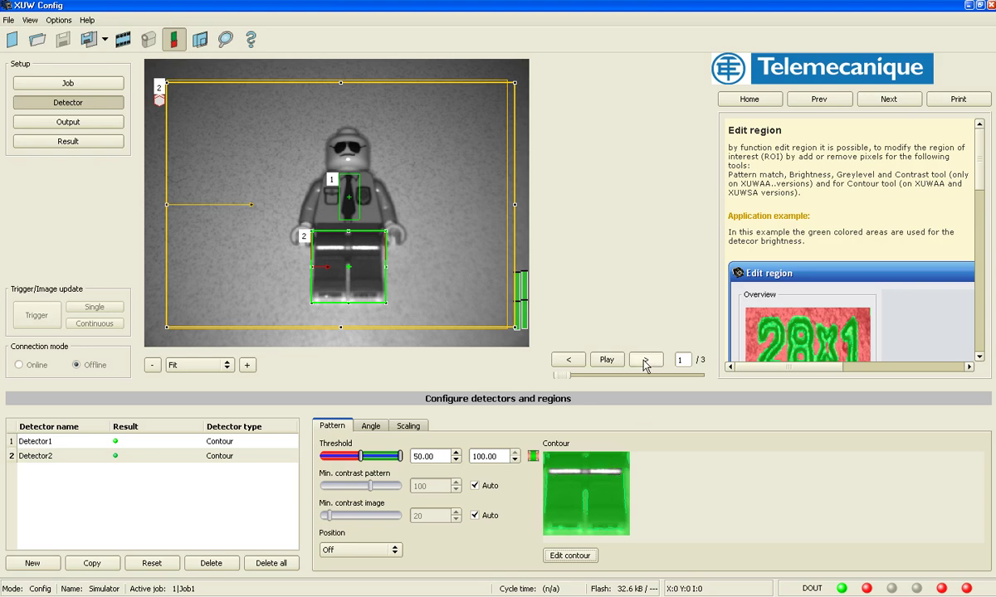
Run the job and cycle through test images 1-3, with both detectors passing image 1 at 99.8
click(75, 142)
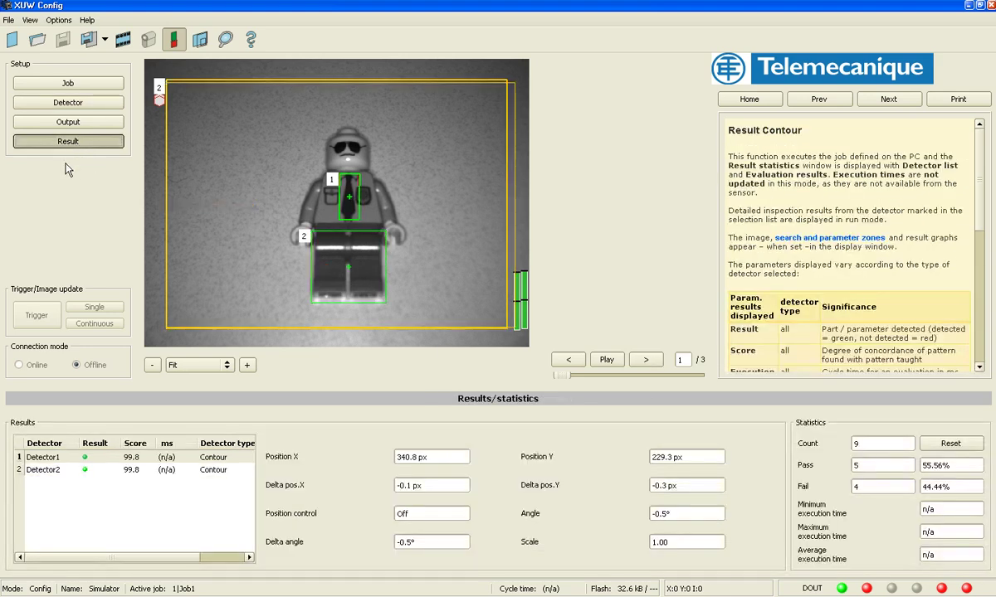
click(646, 361)
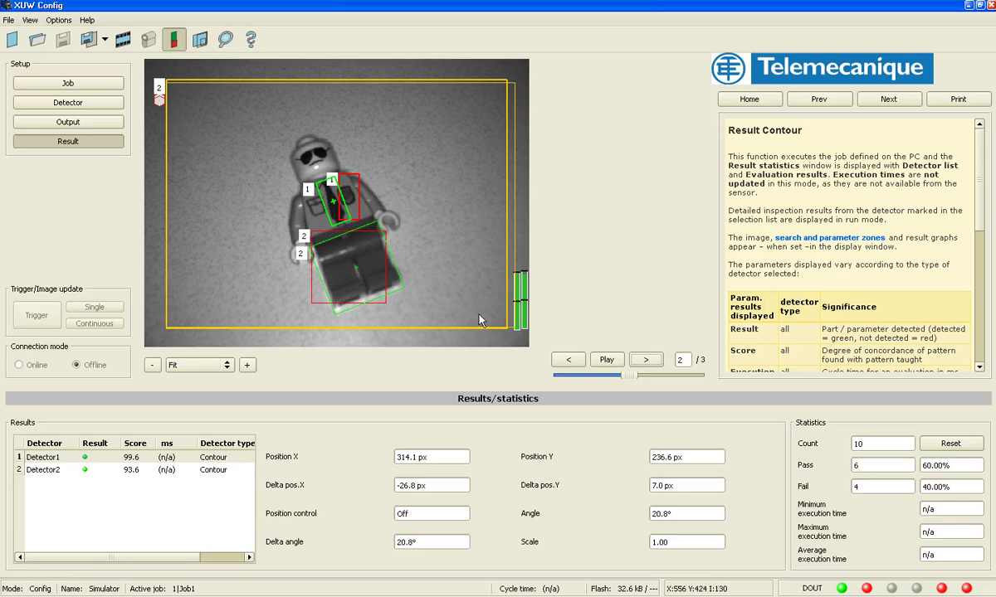
click(645, 360)
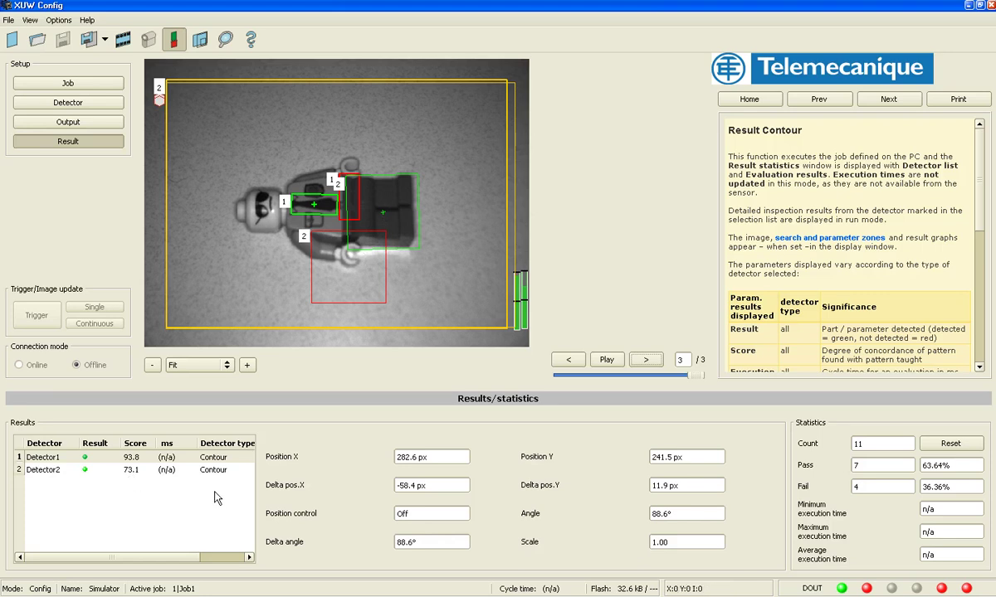
click(646, 359)
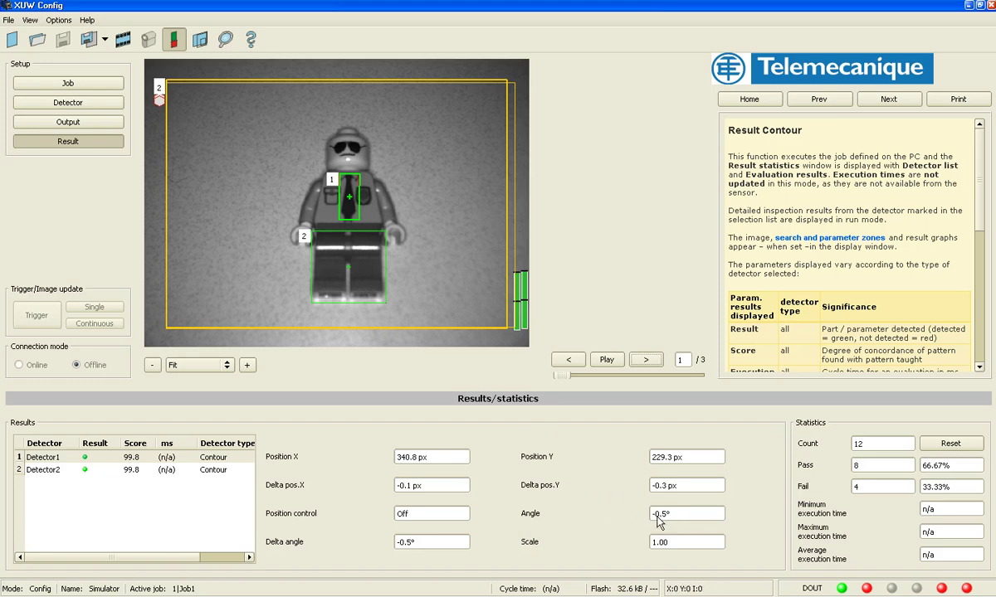
Cycle through images 2 and 3 and back to image 1, bringing statistics to 11 of 15 passed
click(647, 362)
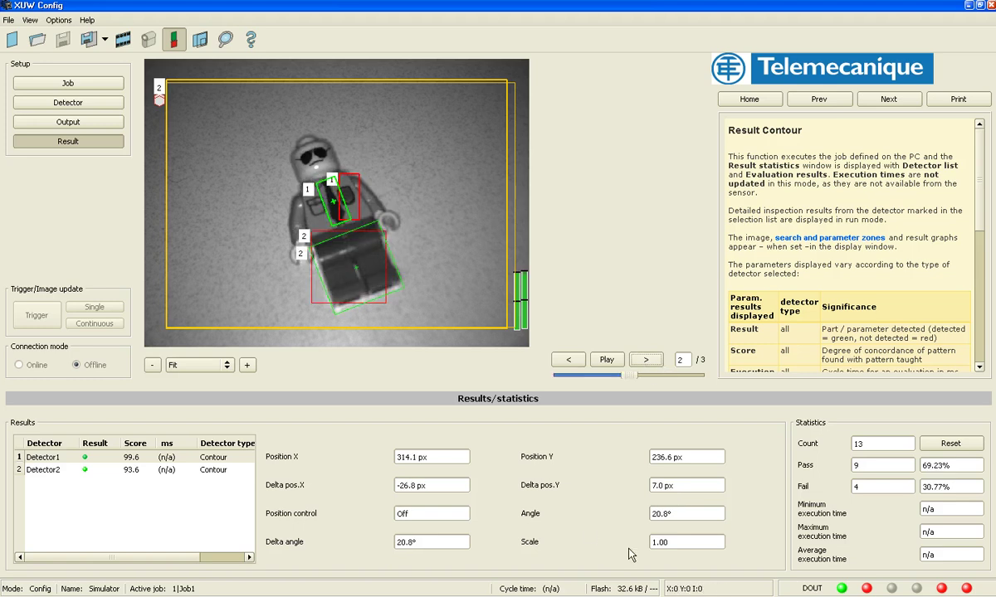
click(646, 361)
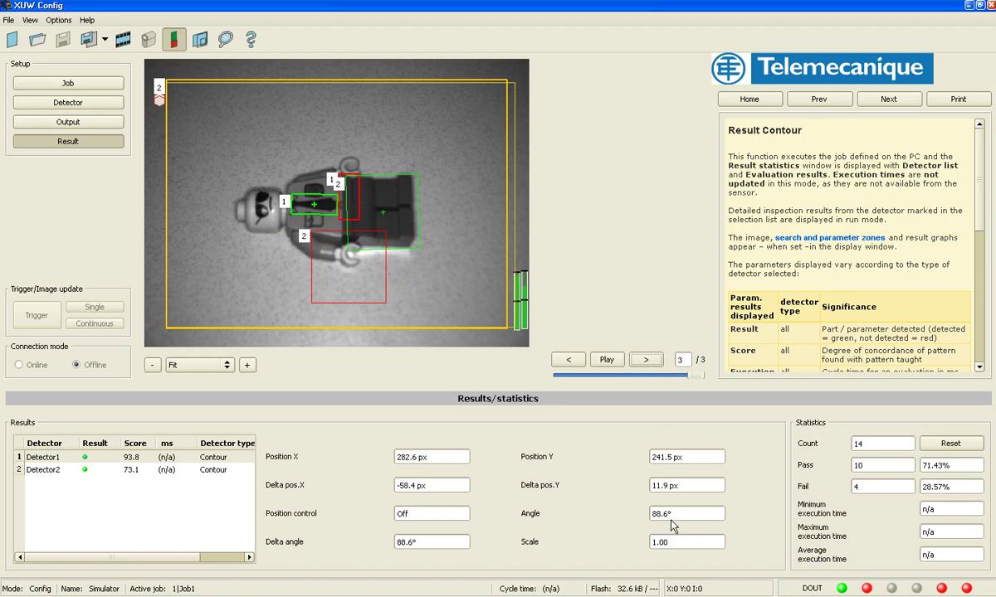
click(646, 362)
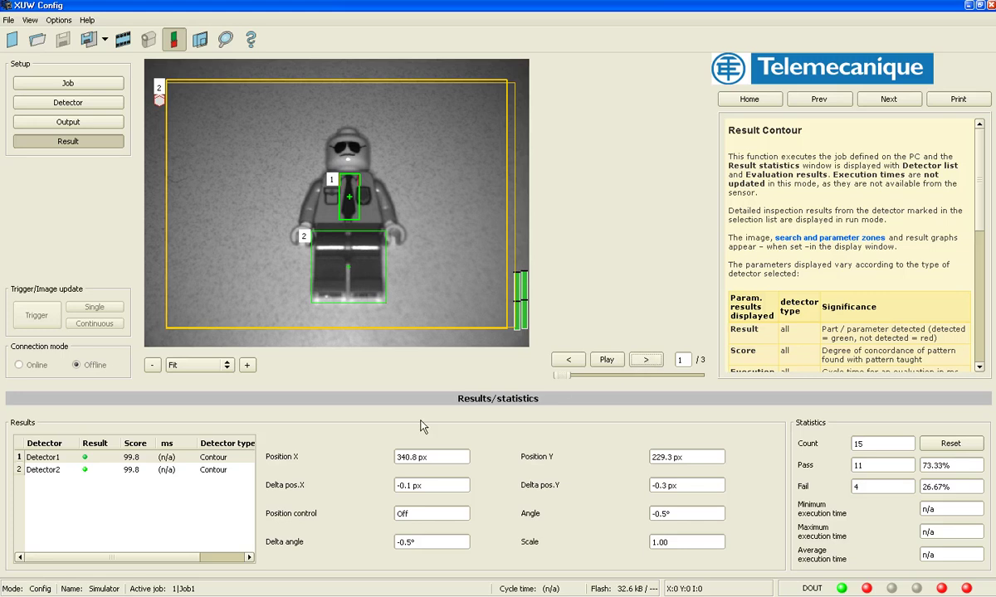